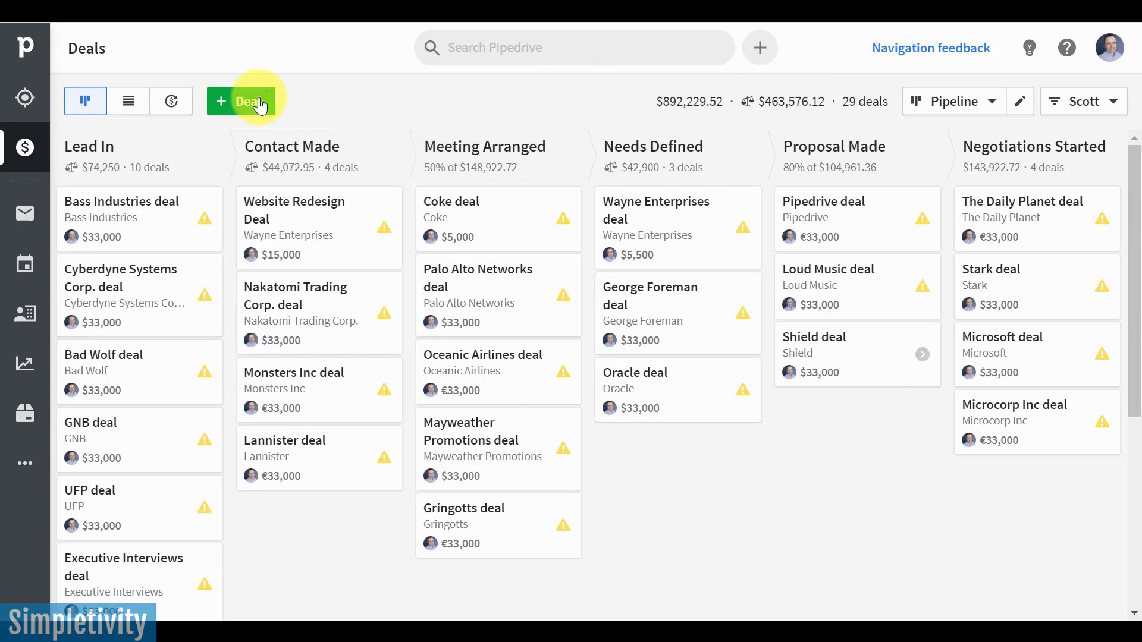
{"action": "scroll", "coordinate": [178, 241], "scroll_direction": "down", "scroll_amount": 4}
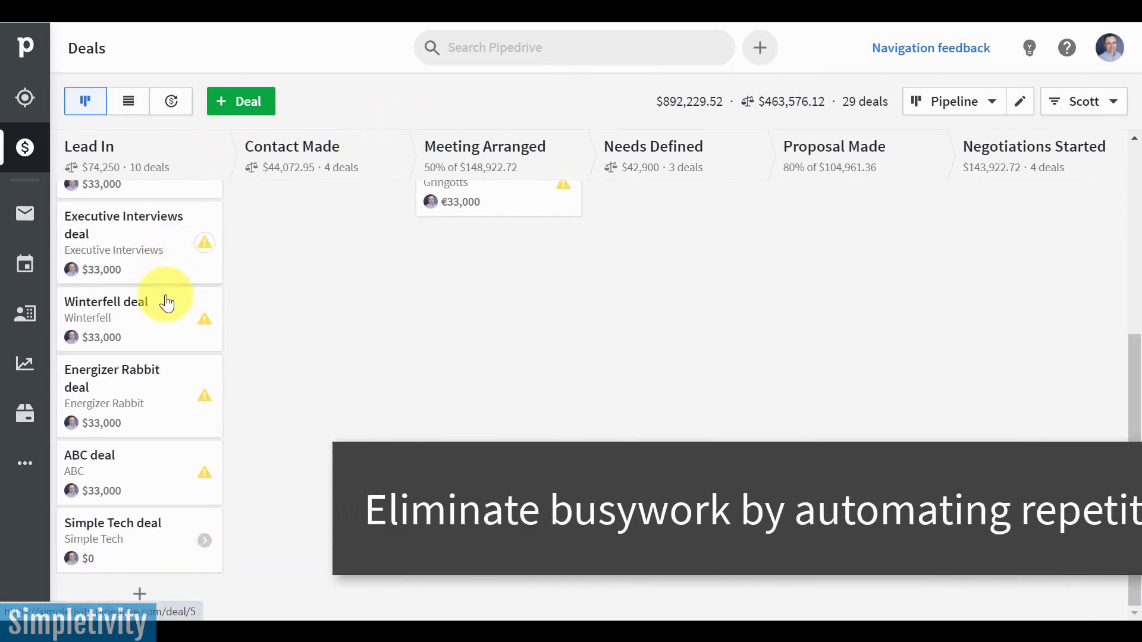
{"action": "scroll", "coordinate": [164, 303], "scroll_direction": "up", "scroll_amount": 4}
Step: Review the Bass Industries deal's activity scheduling form, then return to the pipeline board
{"action": "left_click", "coordinate": [168, 222]}
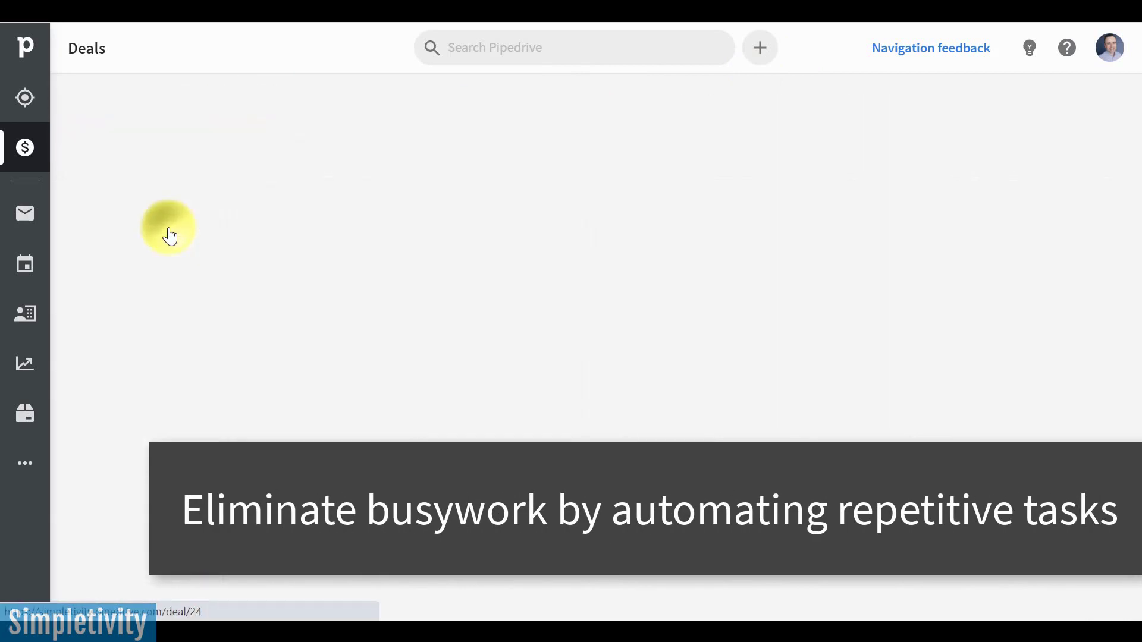
{"action": "left_click", "coordinate": [556, 296]}
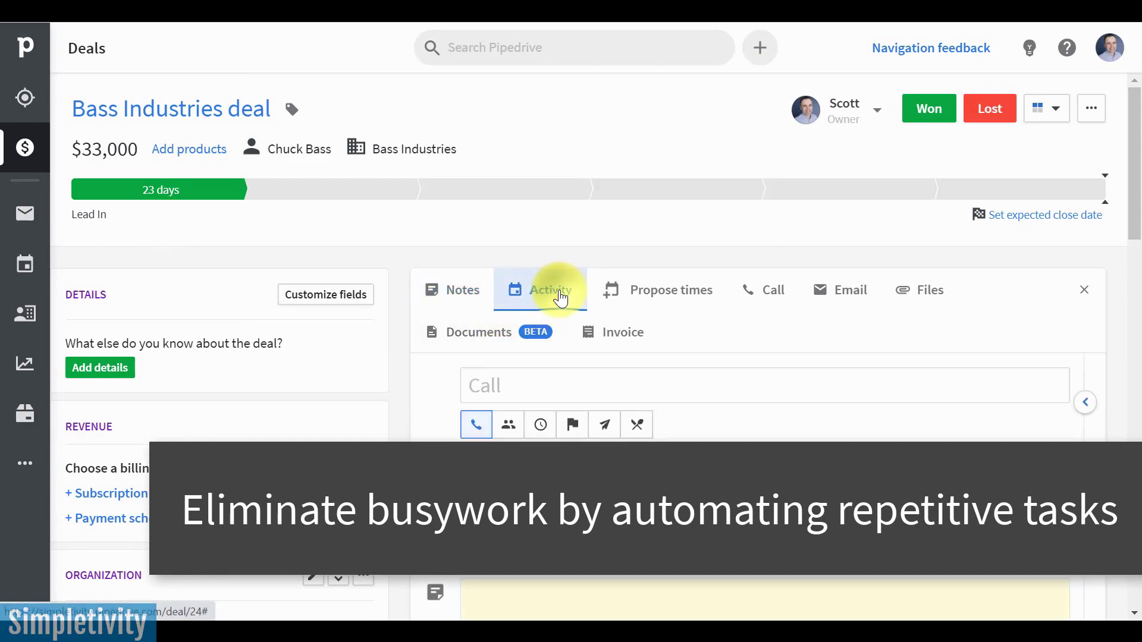
{"action": "scroll", "coordinate": [535, 248], "scroll_direction": "down", "scroll_amount": 2}
{"action": "scroll", "coordinate": [527, 225], "scroll_direction": "up", "scroll_amount": 1}
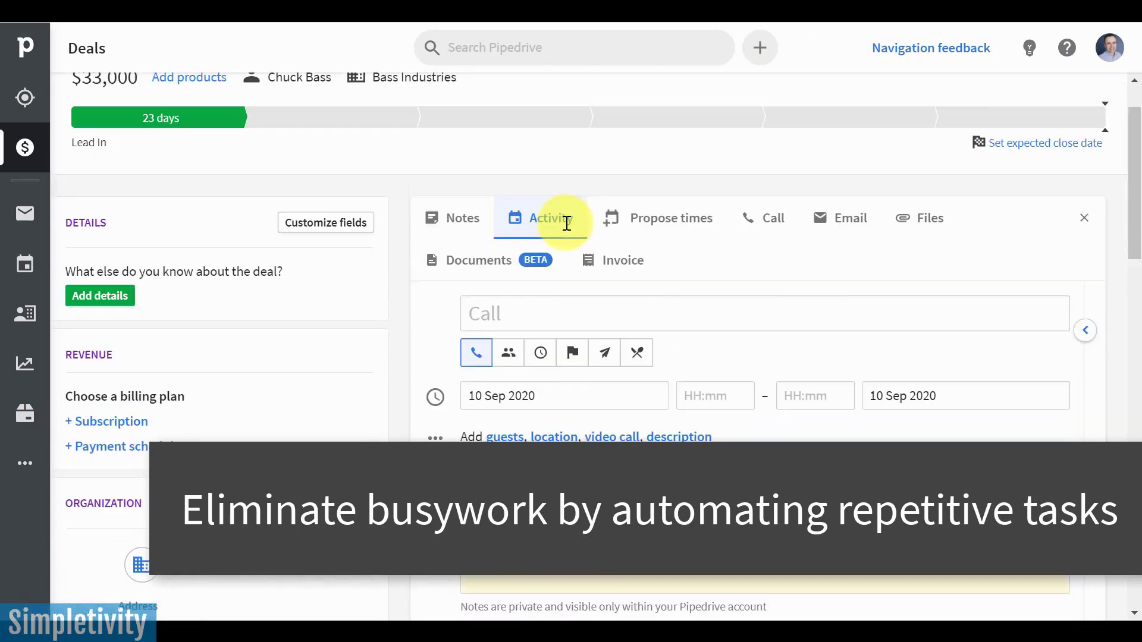
{"action": "scroll", "coordinate": [556, 222], "scroll_direction": "up", "scroll_amount": 1}
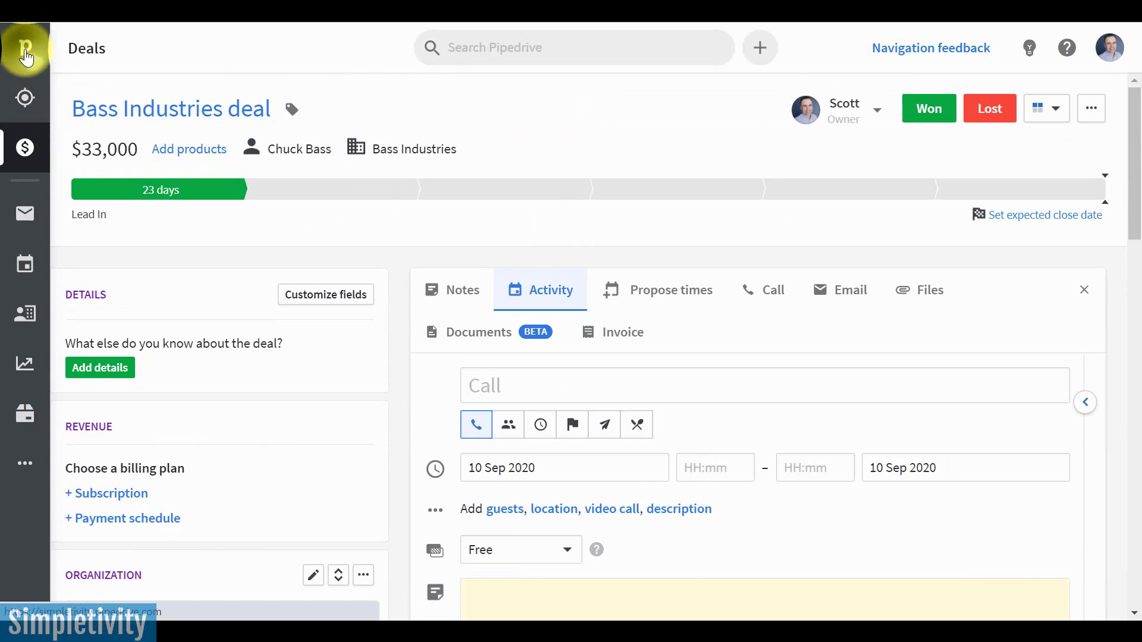
{"action": "left_click", "coordinate": [25, 48]}
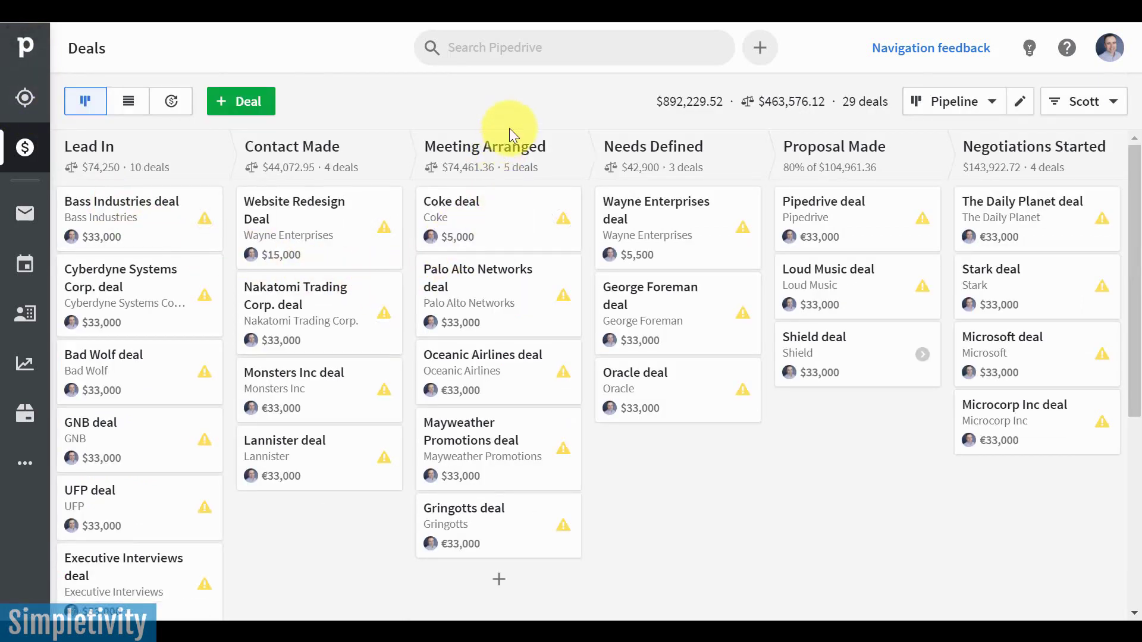
Step: Create 'Test Inc. deal' with Jeff Test of Test Inc. as the contact
{"action": "left_click", "coordinate": [761, 49]}
{"action": "left_click", "coordinate": [791, 134]}
{"action": "type", "text": "Jeff"}
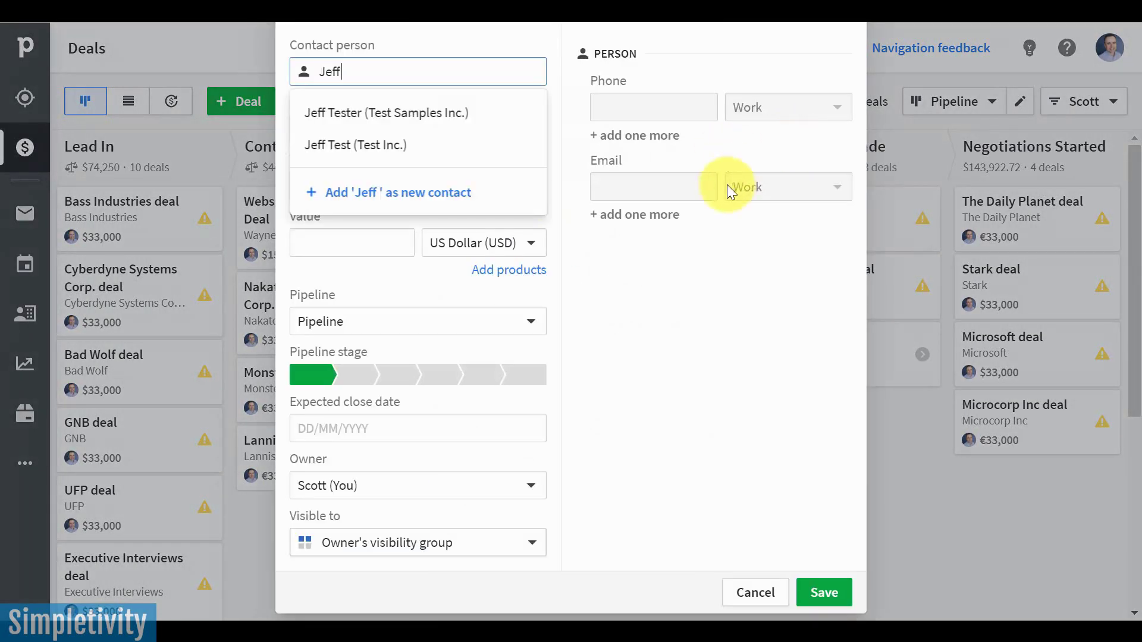
{"action": "left_click", "coordinate": [375, 146]}
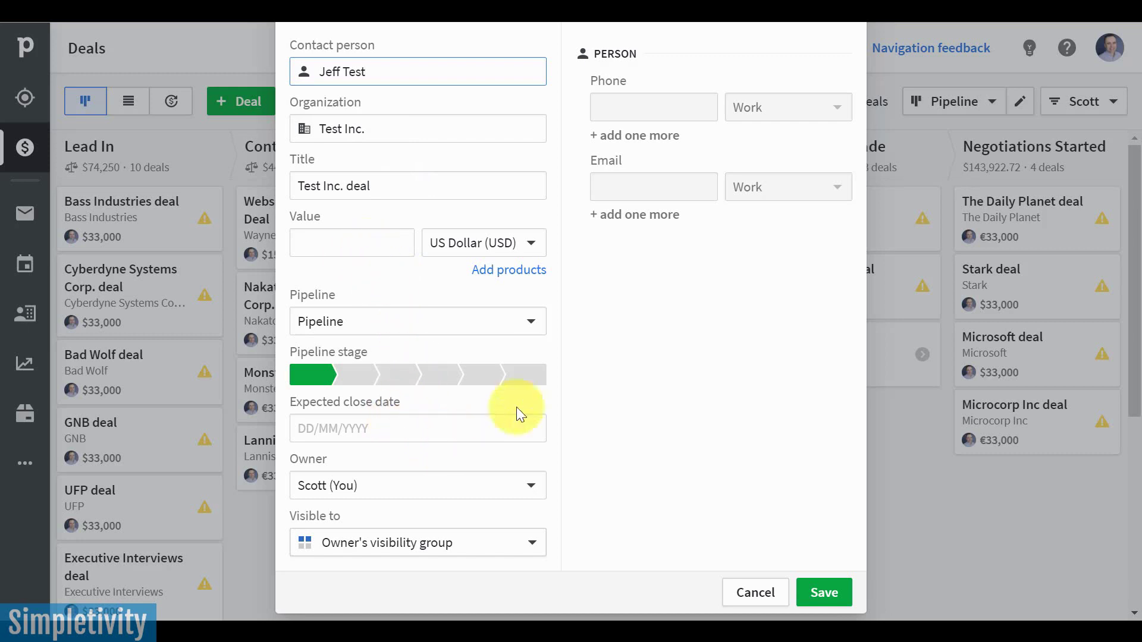
{"action": "left_click", "coordinate": [823, 596]}
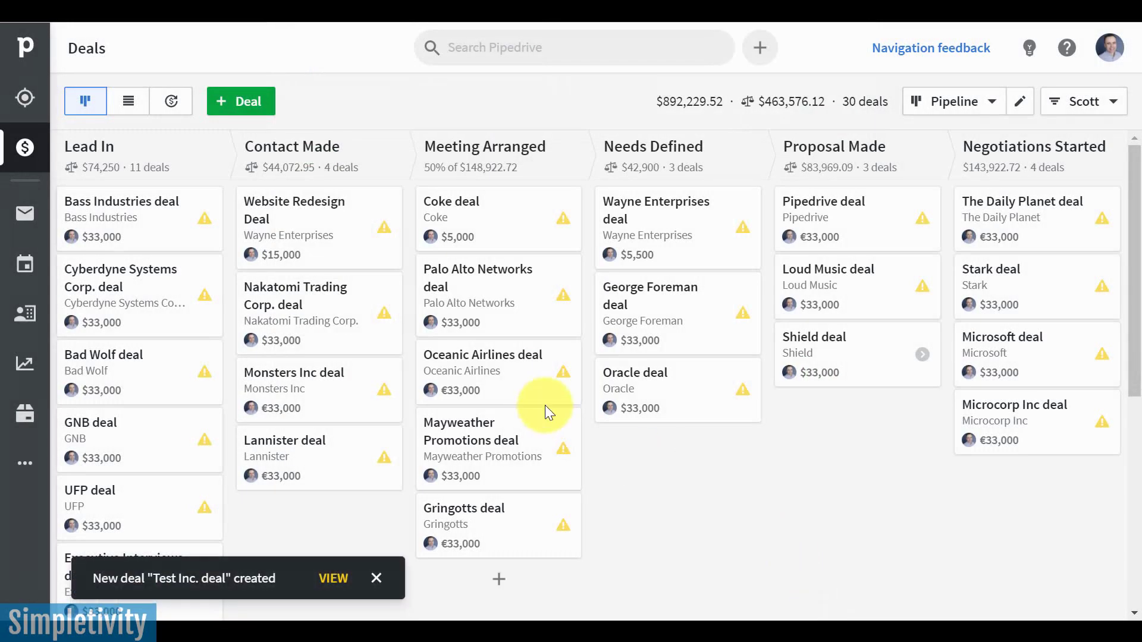
{"action": "scroll", "coordinate": [186, 307], "scroll_direction": "down", "scroll_amount": 1}
{"action": "scroll", "coordinate": [186, 308], "scroll_direction": "down", "scroll_amount": 4}
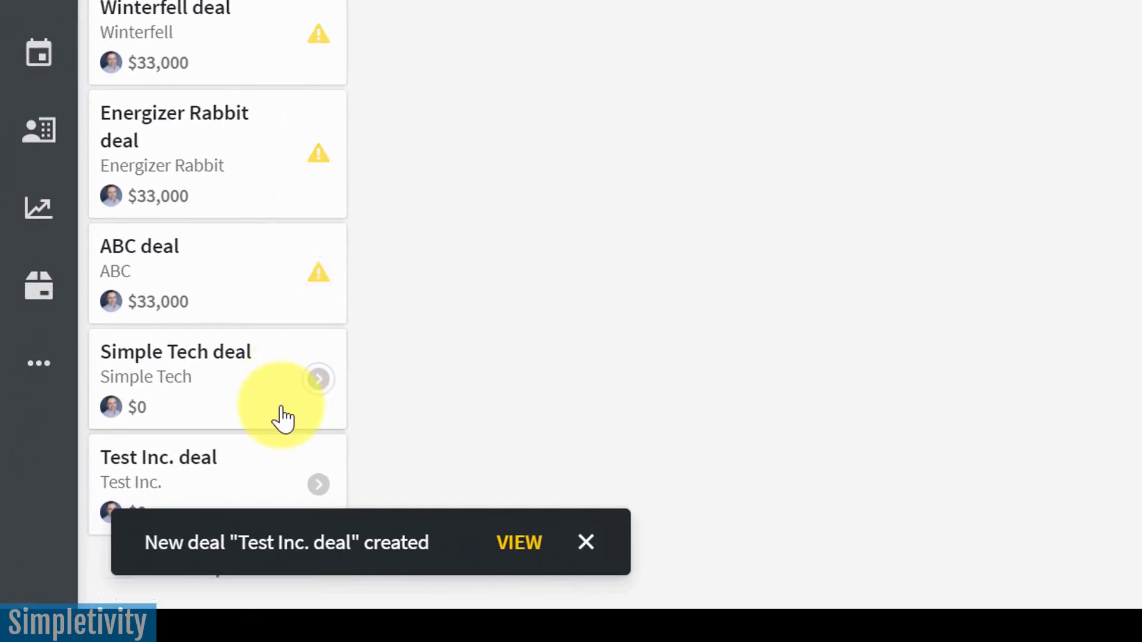
{"action": "left_click", "coordinate": [320, 492]}
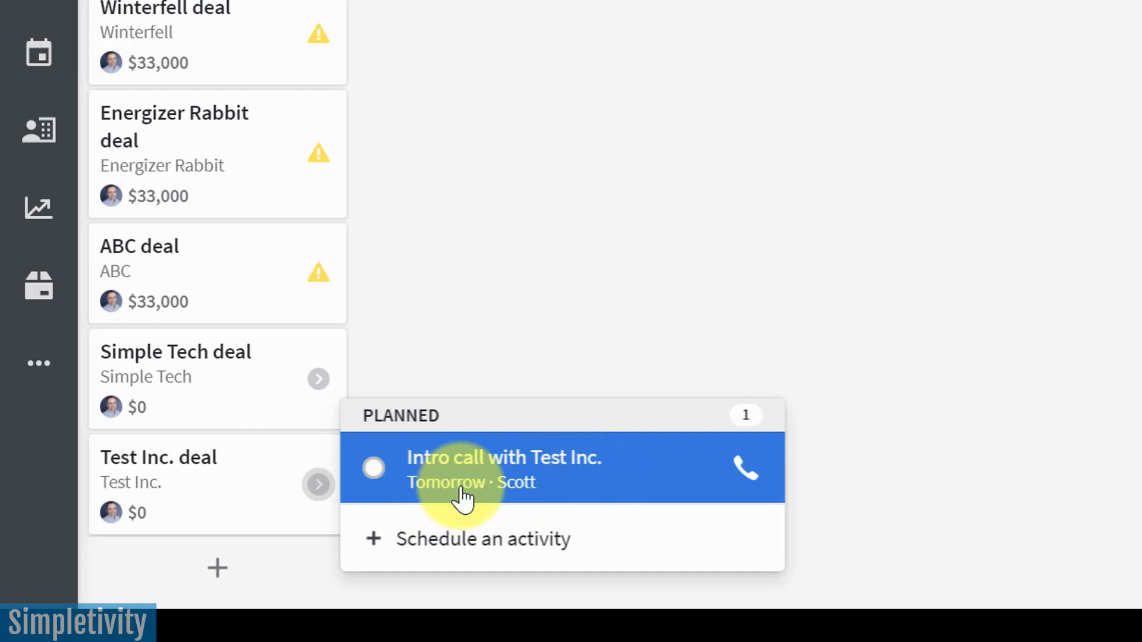
{"action": "left_click", "coordinate": [39, 56]}
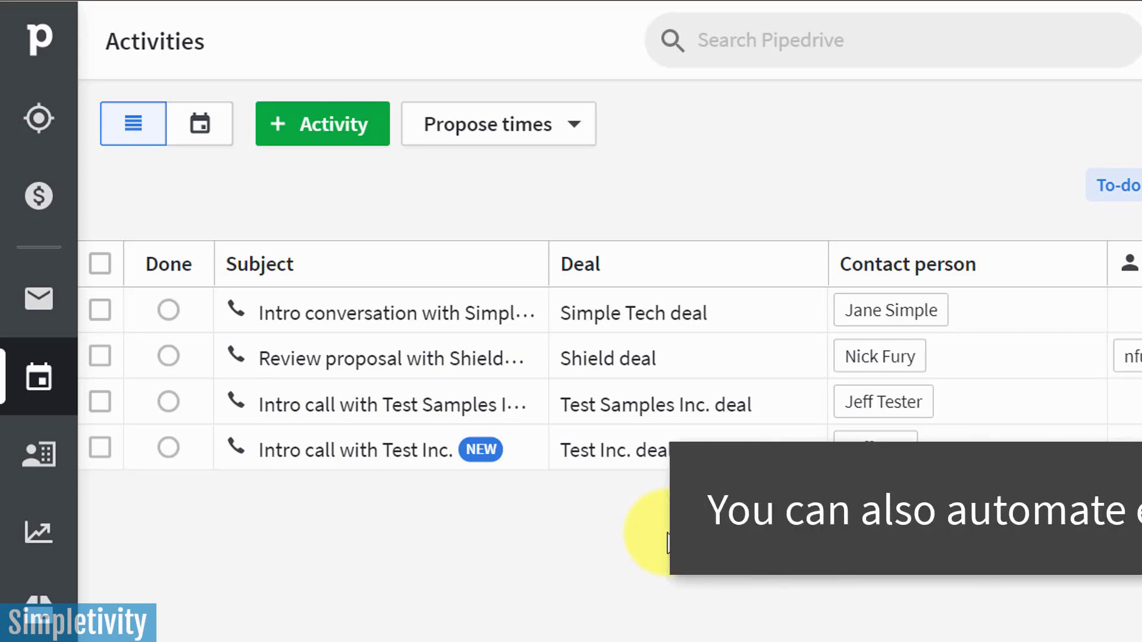
{"action": "left_click", "coordinate": [52, 53]}
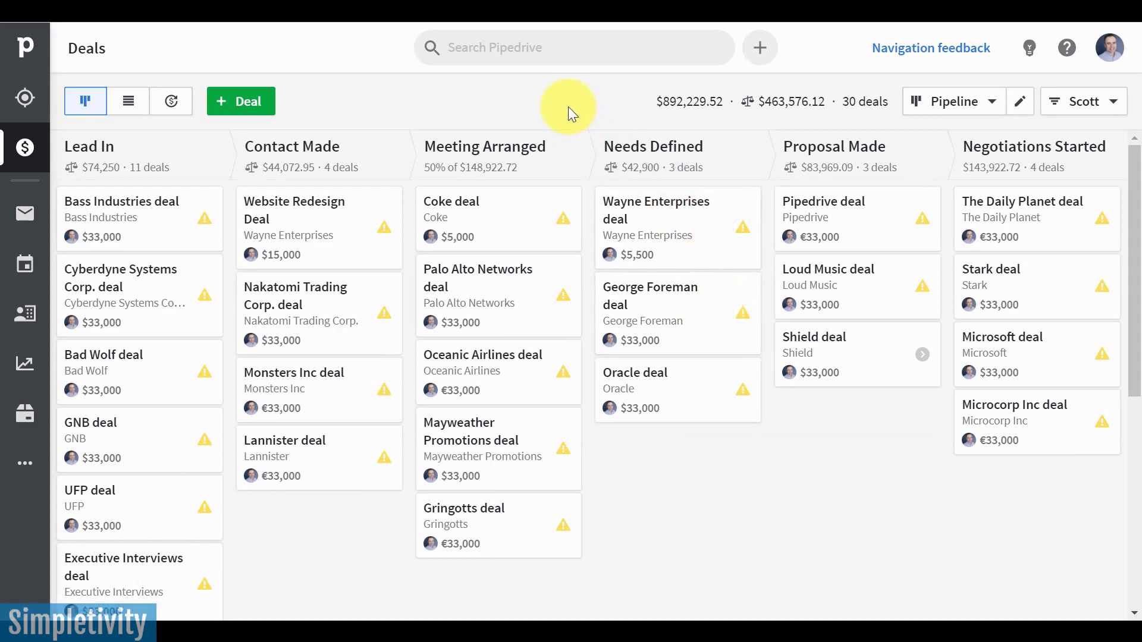
Step: Start the 'Don't miss out on tasks' template from Workflow automation templates
{"action": "left_click", "coordinate": [26, 471]}
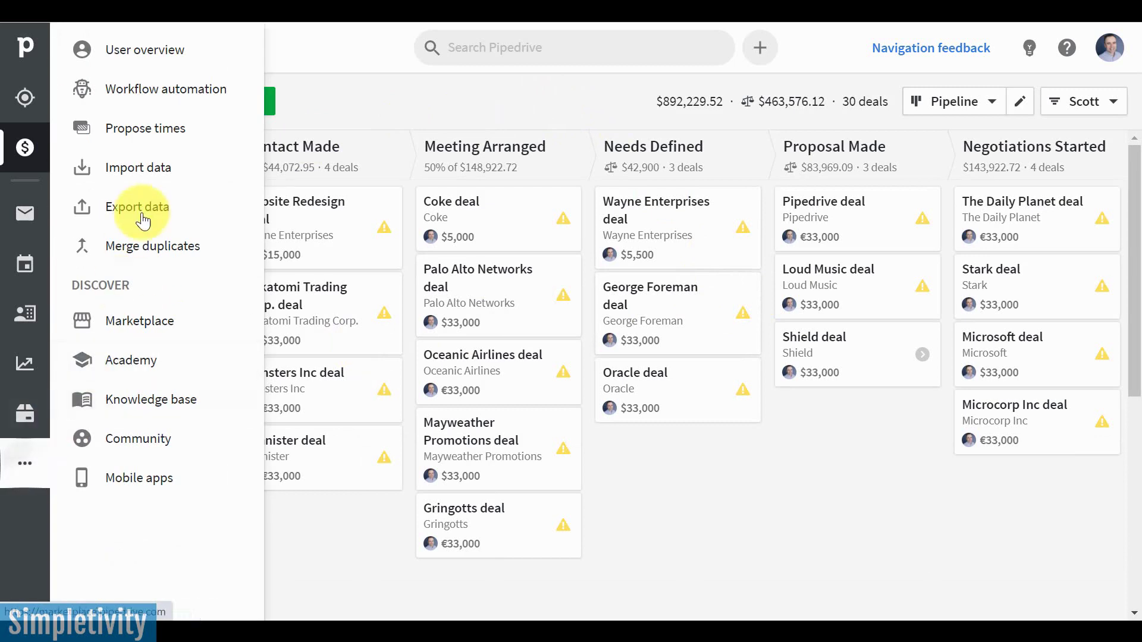
{"action": "left_click", "coordinate": [137, 93]}
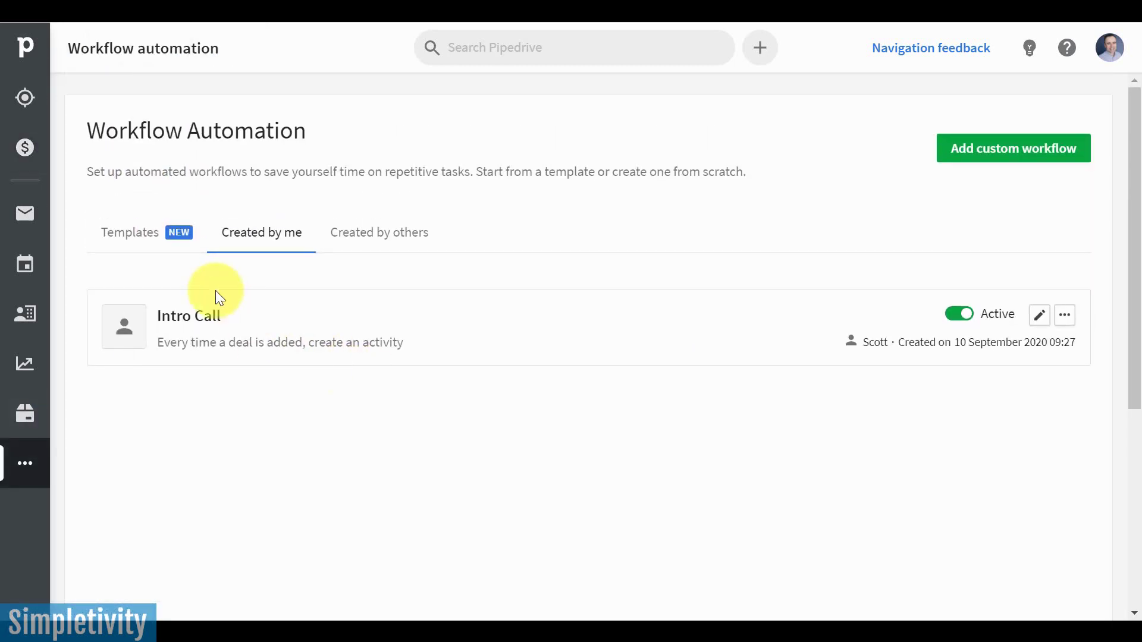
{"action": "left_click", "coordinate": [140, 241]}
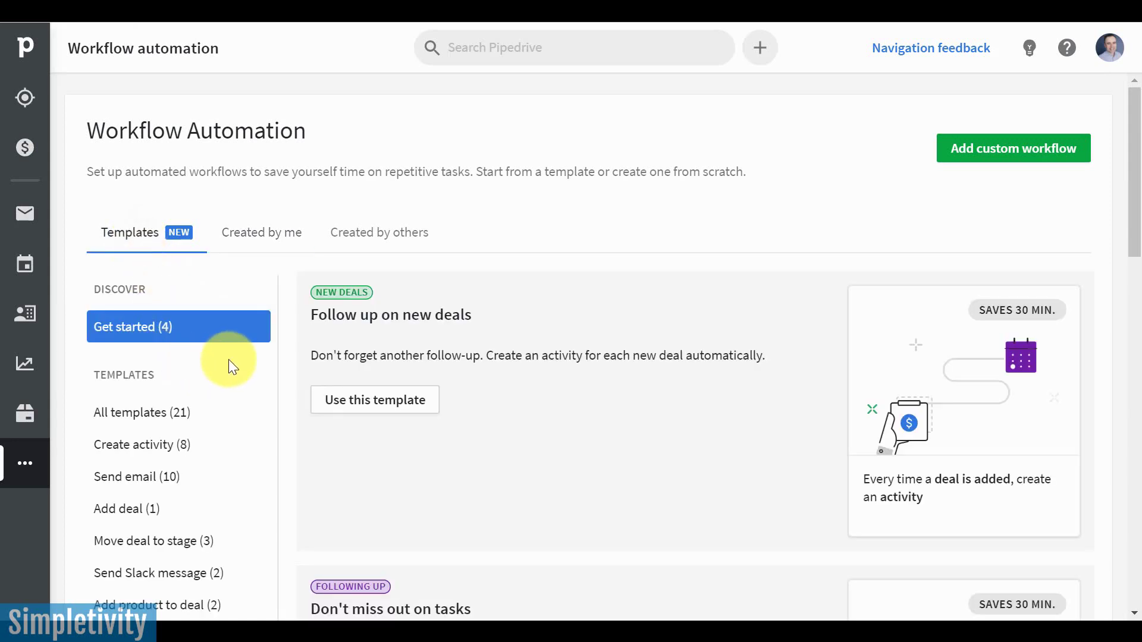
{"action": "scroll", "coordinate": [549, 412], "scroll_direction": "down", "scroll_amount": 2}
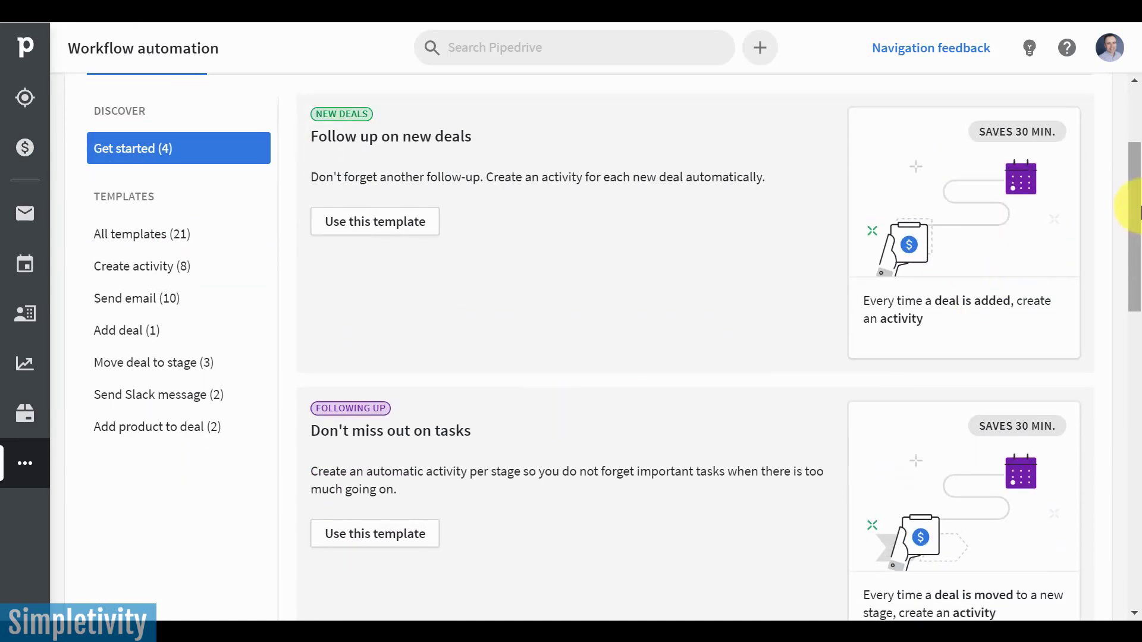
{"action": "left_click_drag", "start_coordinate": [1136, 210], "coordinate": [1130, 243]}
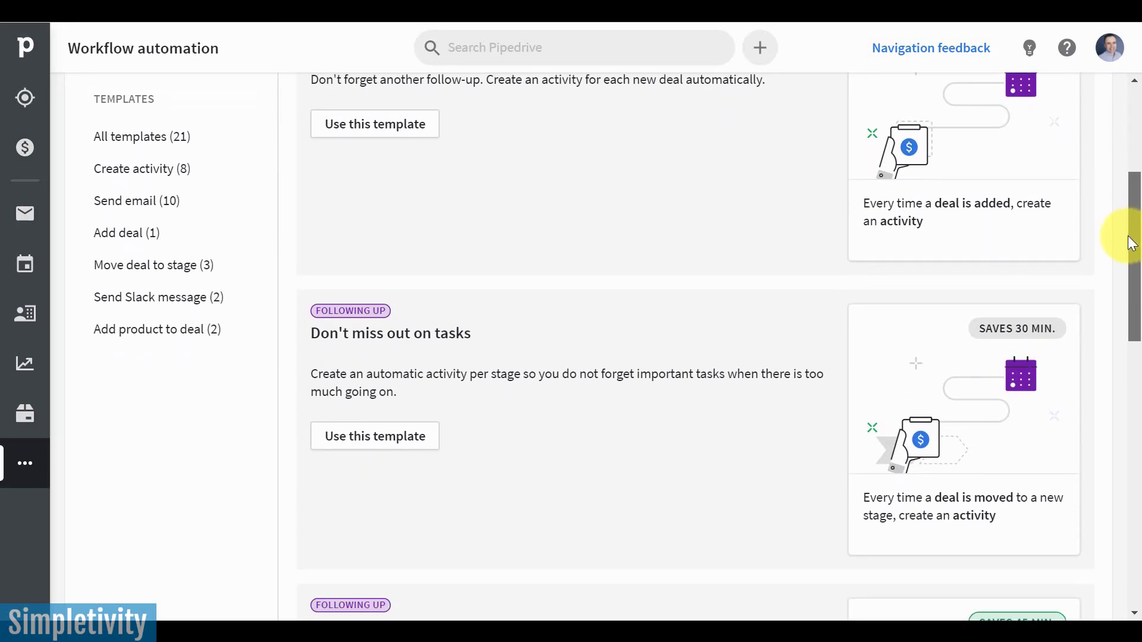
{"action": "left_click_drag", "start_coordinate": [1130, 243], "coordinate": [1129, 254]}
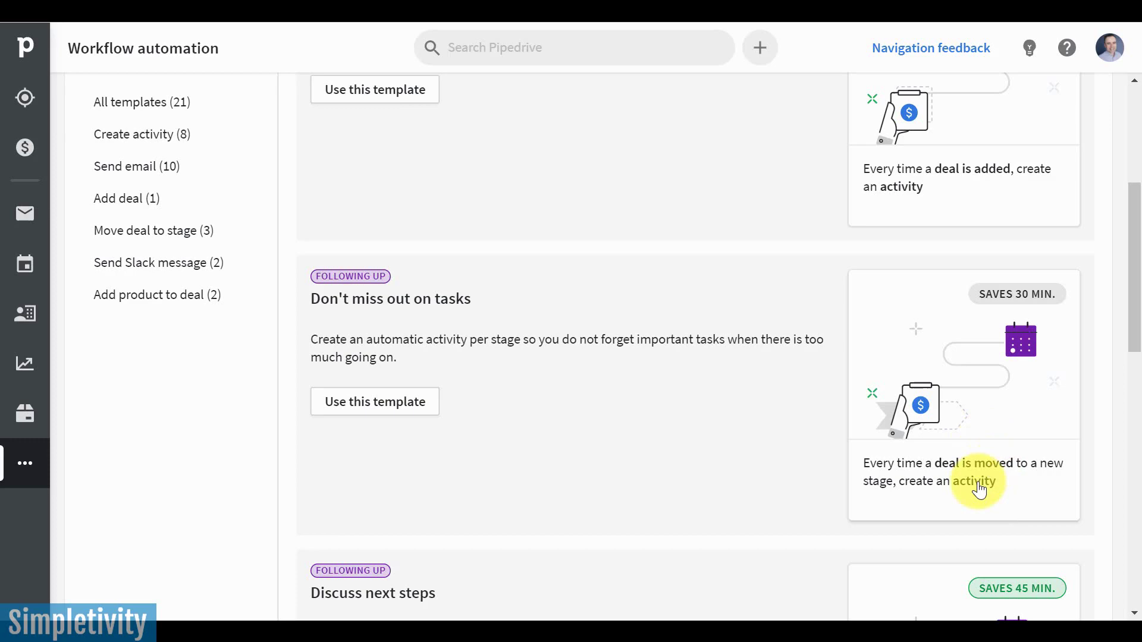
{"action": "left_click", "coordinate": [378, 408]}
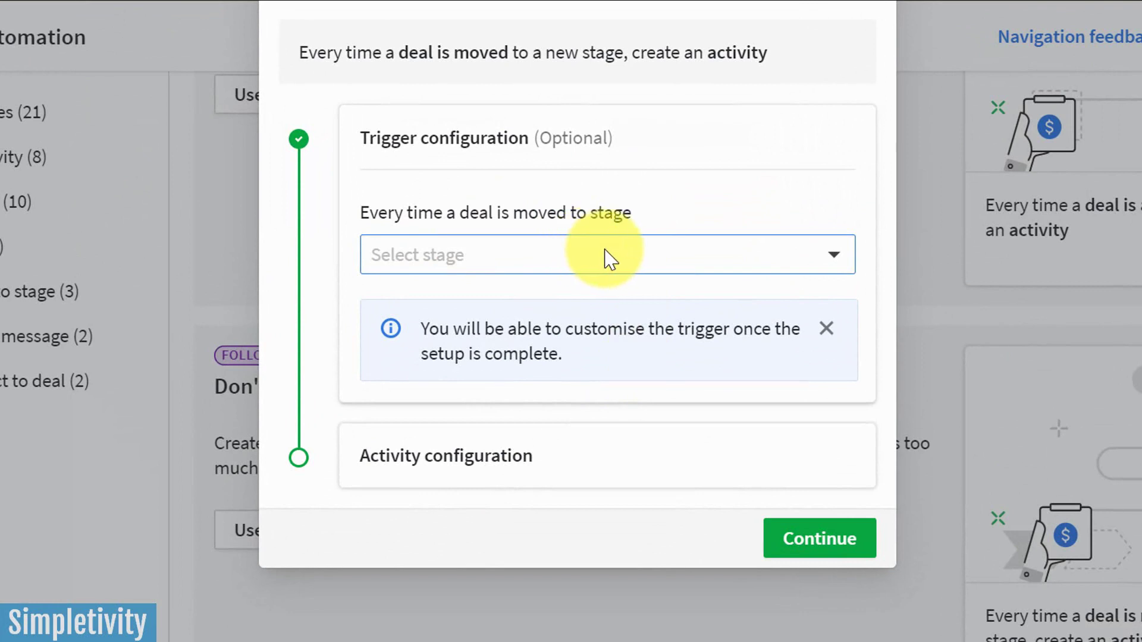
Step: Choose Proposal Made as the trigger's deal stage
{"action": "left_click", "coordinate": [610, 259]}
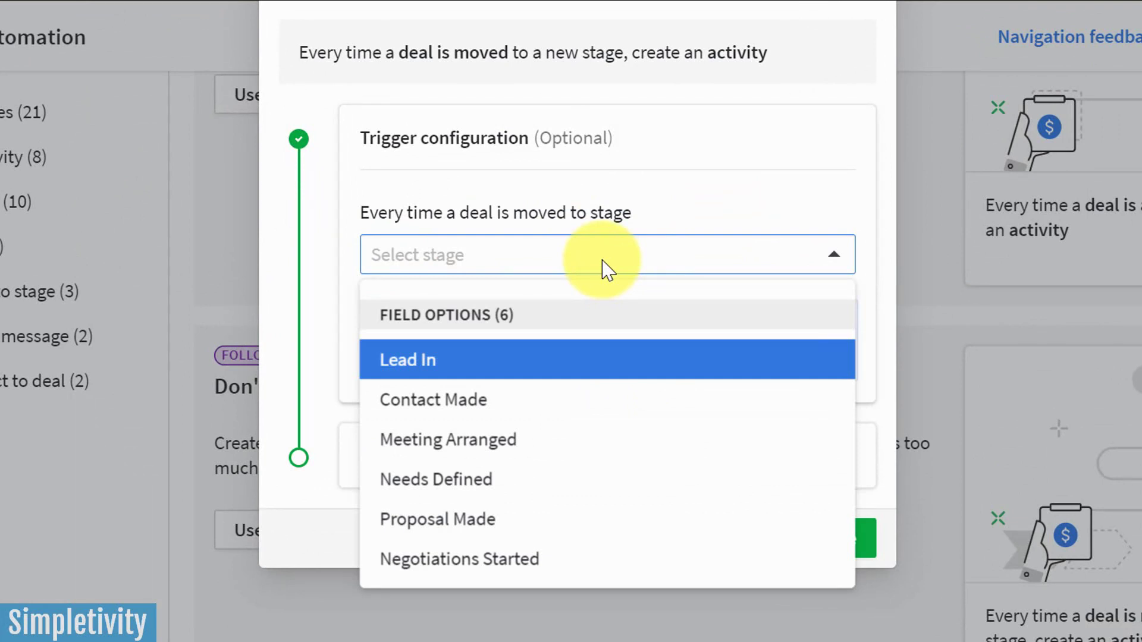
{"action": "left_click", "coordinate": [482, 528]}
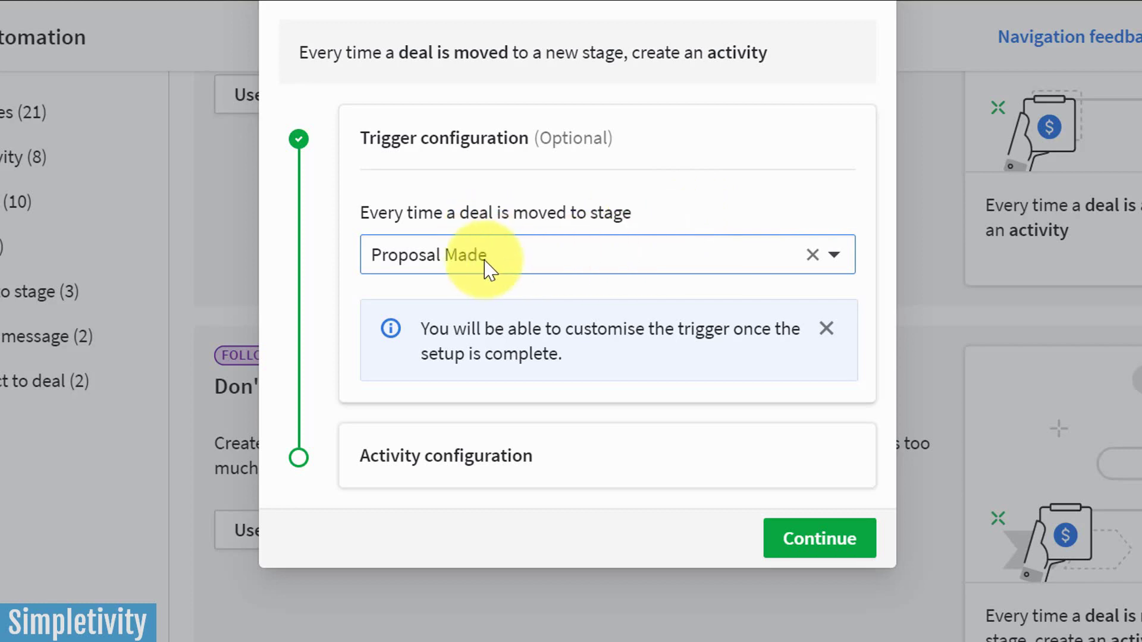
Step: Make the created activity a Call due in 2 days
{"action": "left_click", "coordinate": [447, 466]}
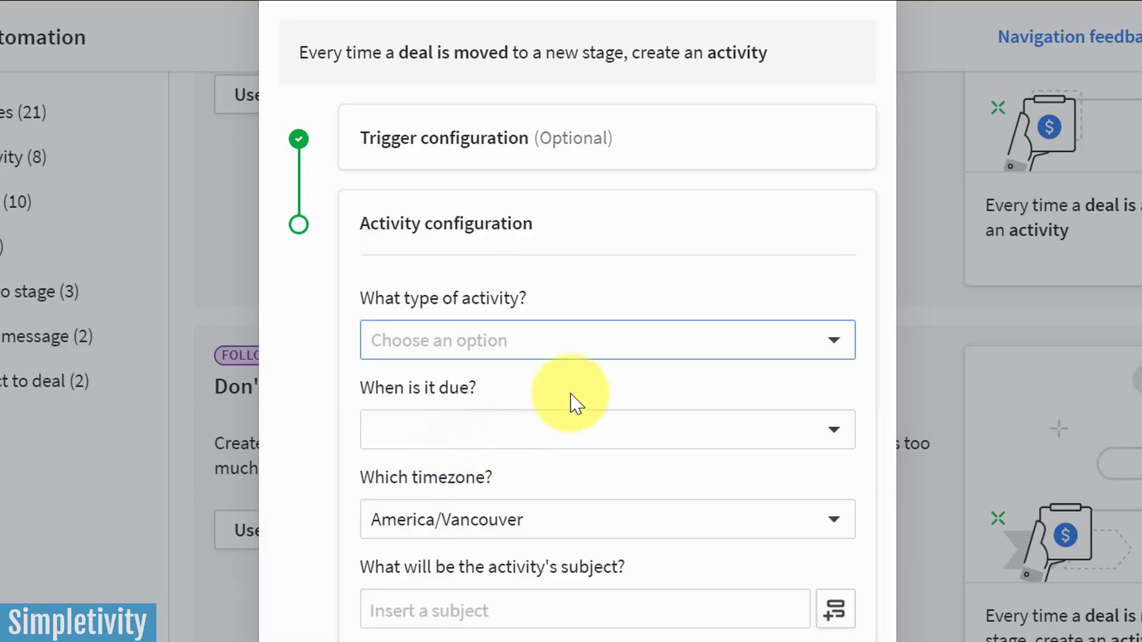
{"action": "left_click", "coordinate": [655, 345]}
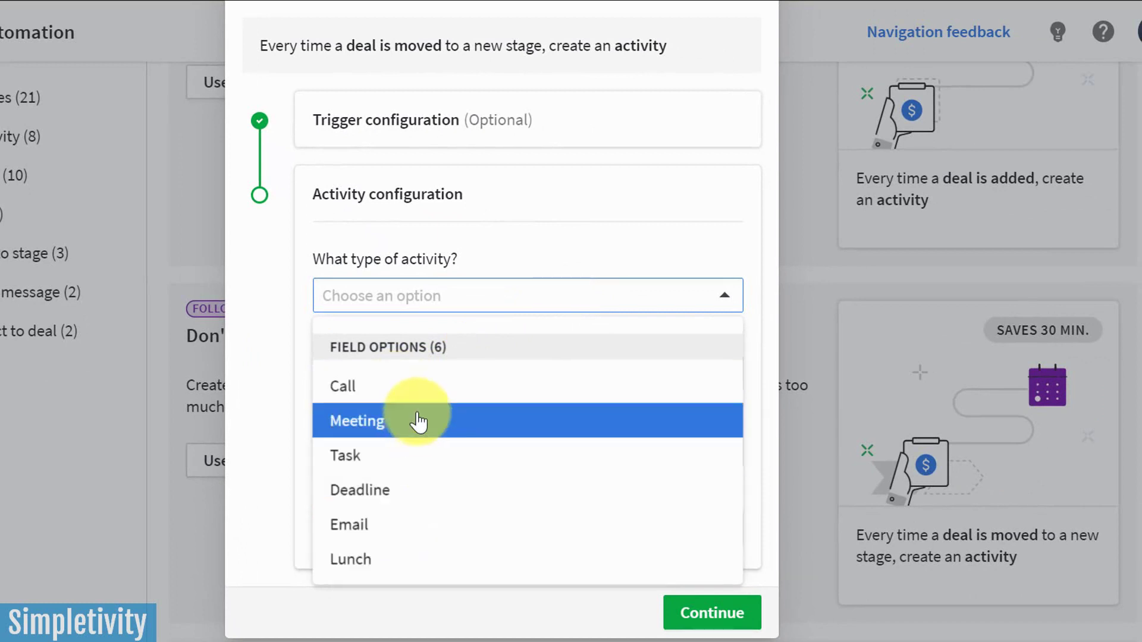
{"action": "left_click", "coordinate": [418, 396]}
{"action": "left_click", "coordinate": [415, 375]}
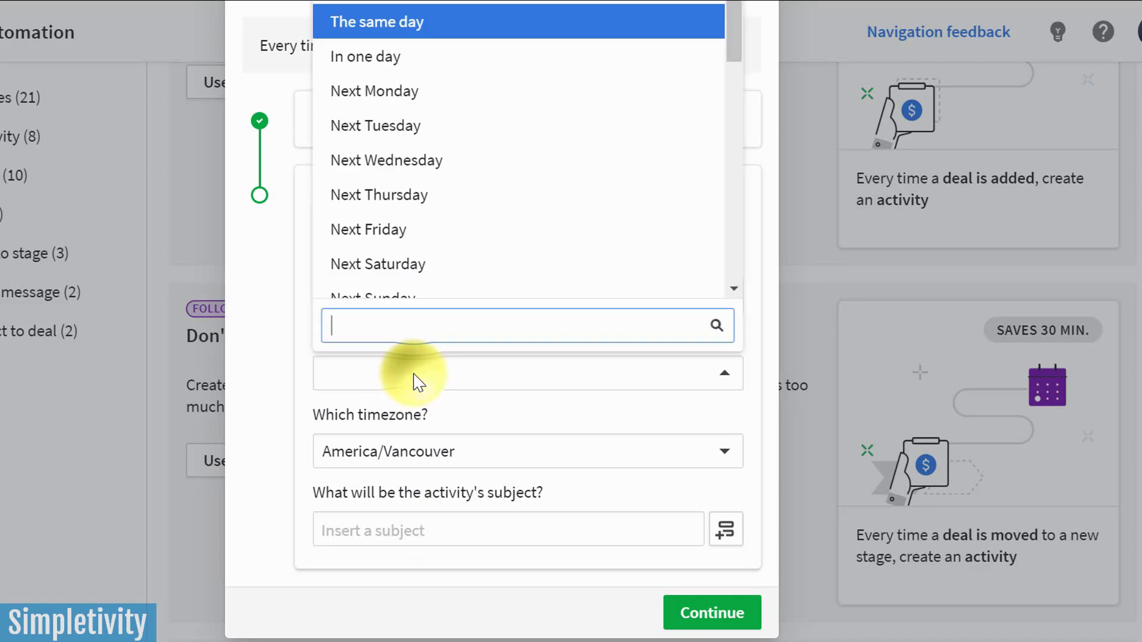
{"action": "left_click_drag", "start_coordinate": [731, 23], "coordinate": [725, 80]}
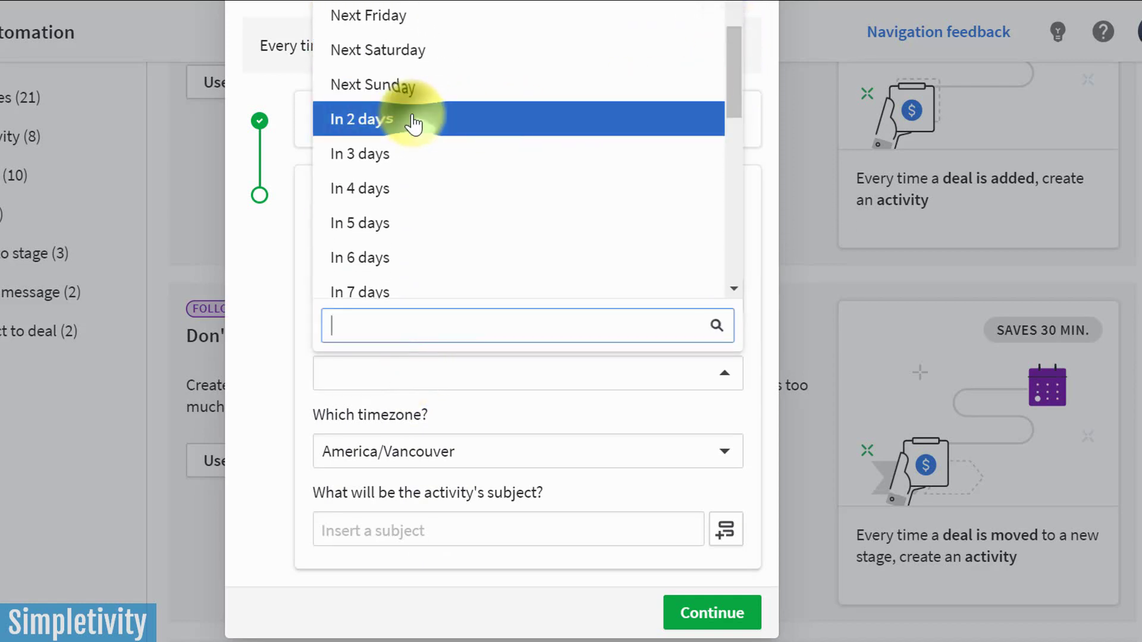
{"action": "left_click", "coordinate": [415, 120]}
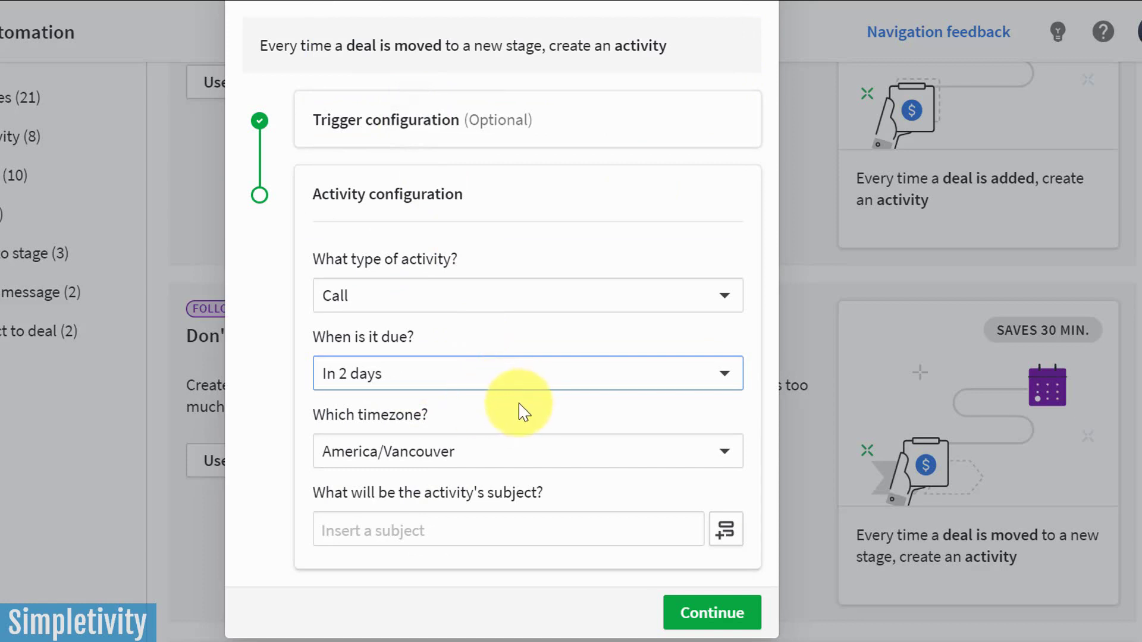
Step: Set the activity subject to 'Follow up with' plus the deal's organization name
{"action": "left_click", "coordinate": [456, 533]}
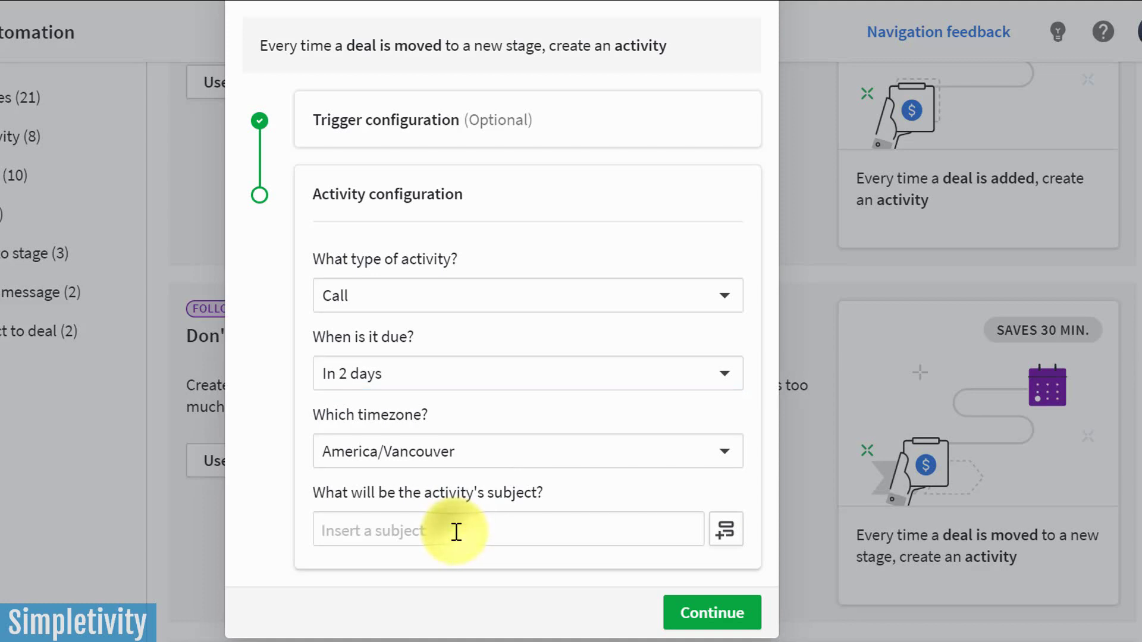
{"action": "type", "text": "Follow up with"}
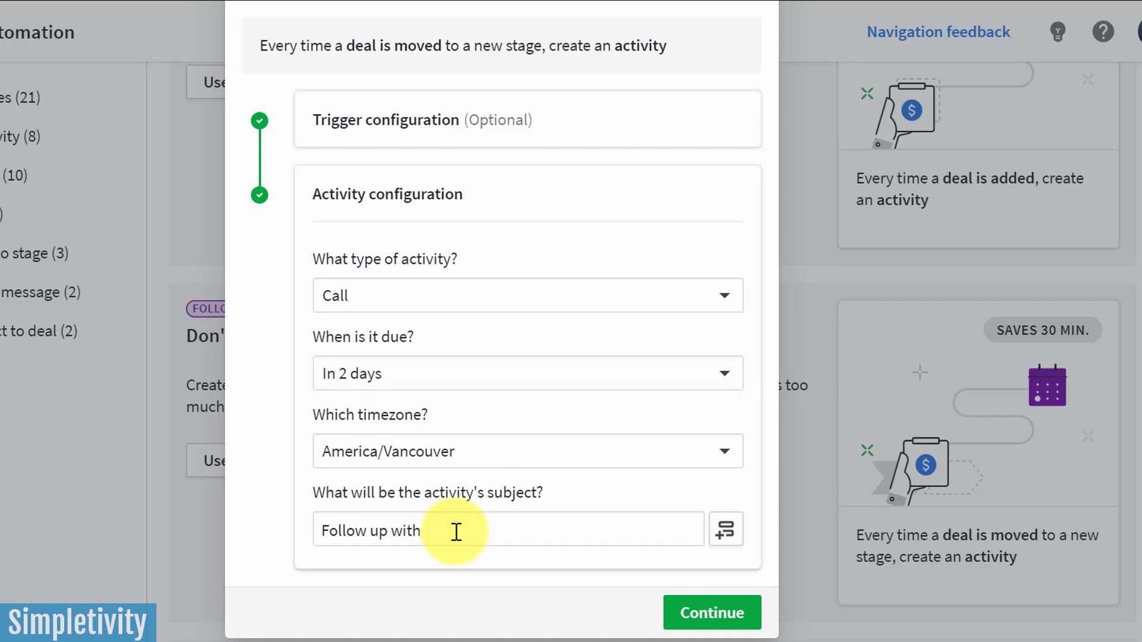
{"action": "left_click", "coordinate": [732, 536]}
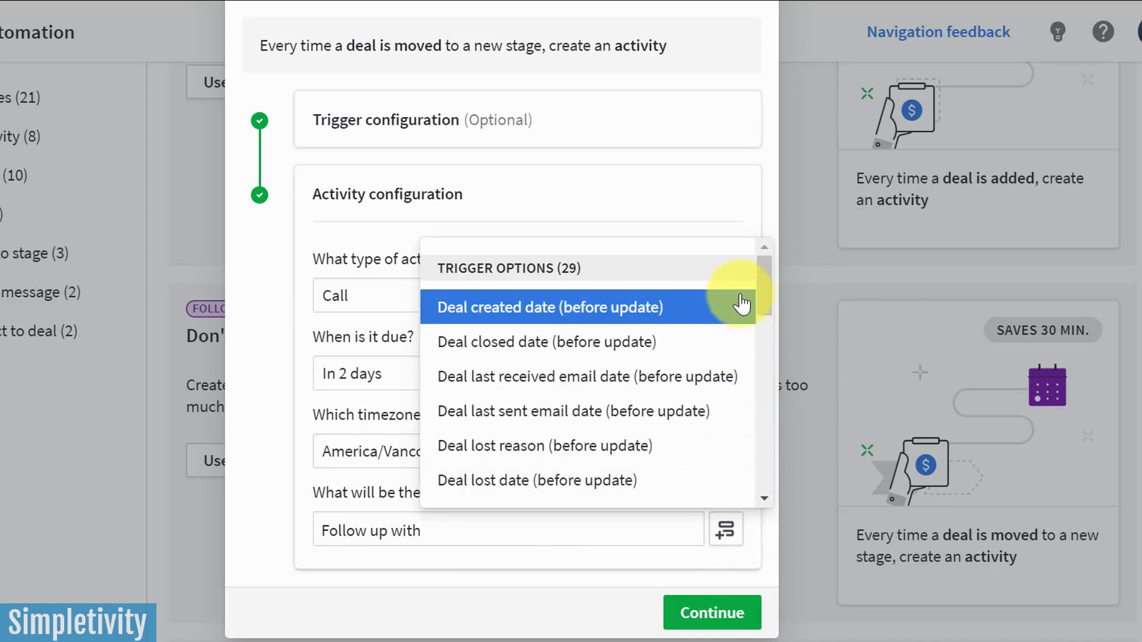
{"action": "left_click_drag", "start_coordinate": [763, 286], "coordinate": [763, 298]}
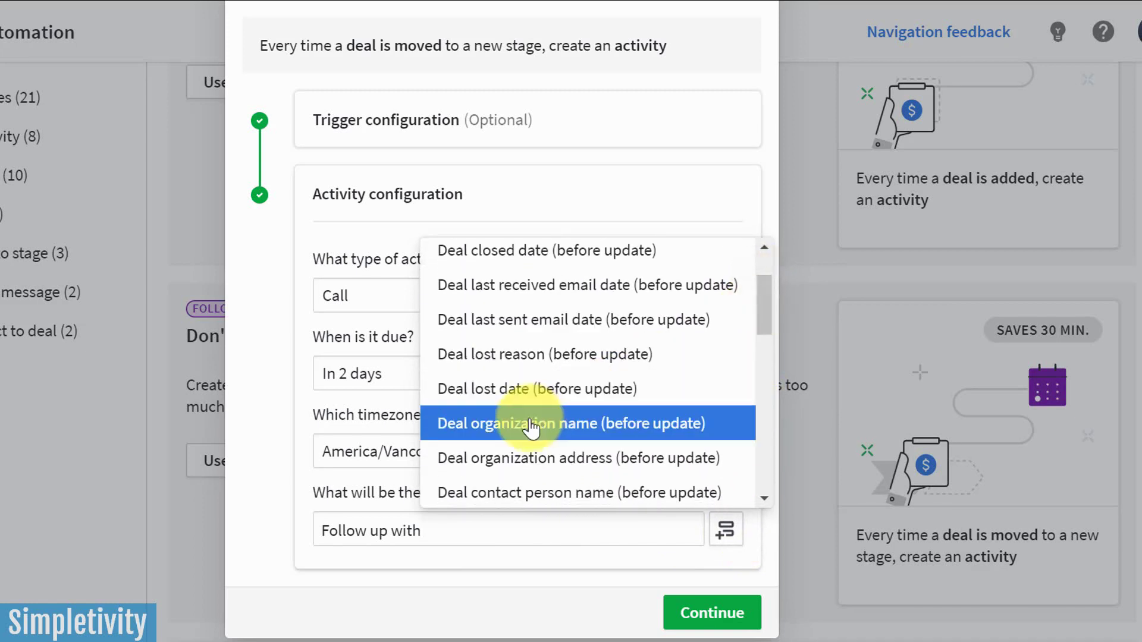
{"action": "left_click", "coordinate": [520, 426]}
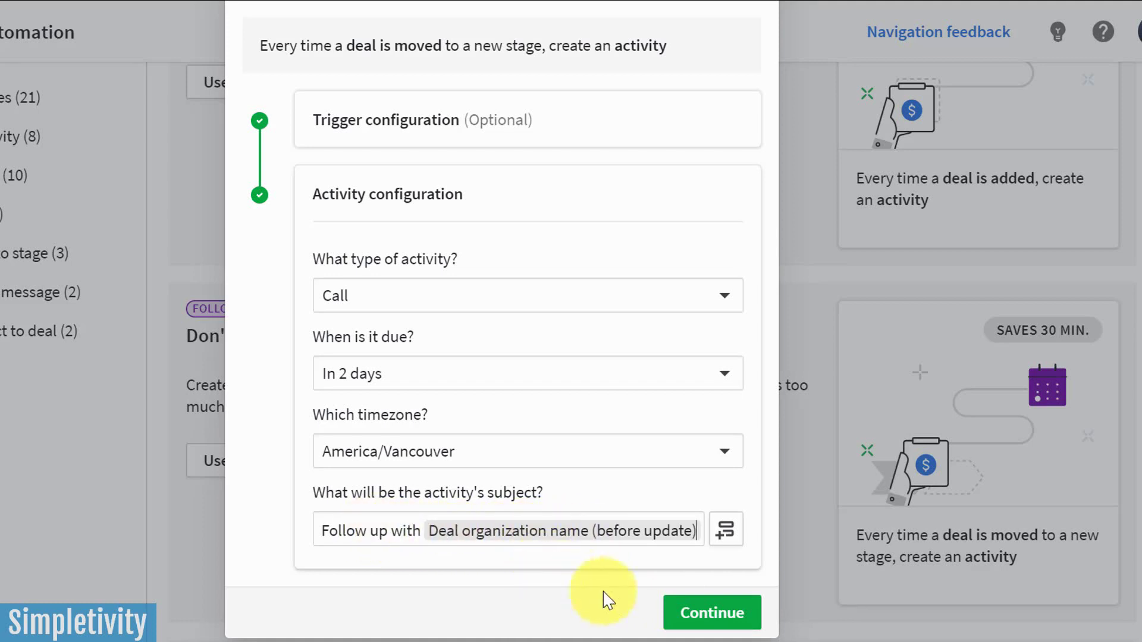
{"action": "left_click", "coordinate": [711, 615]}
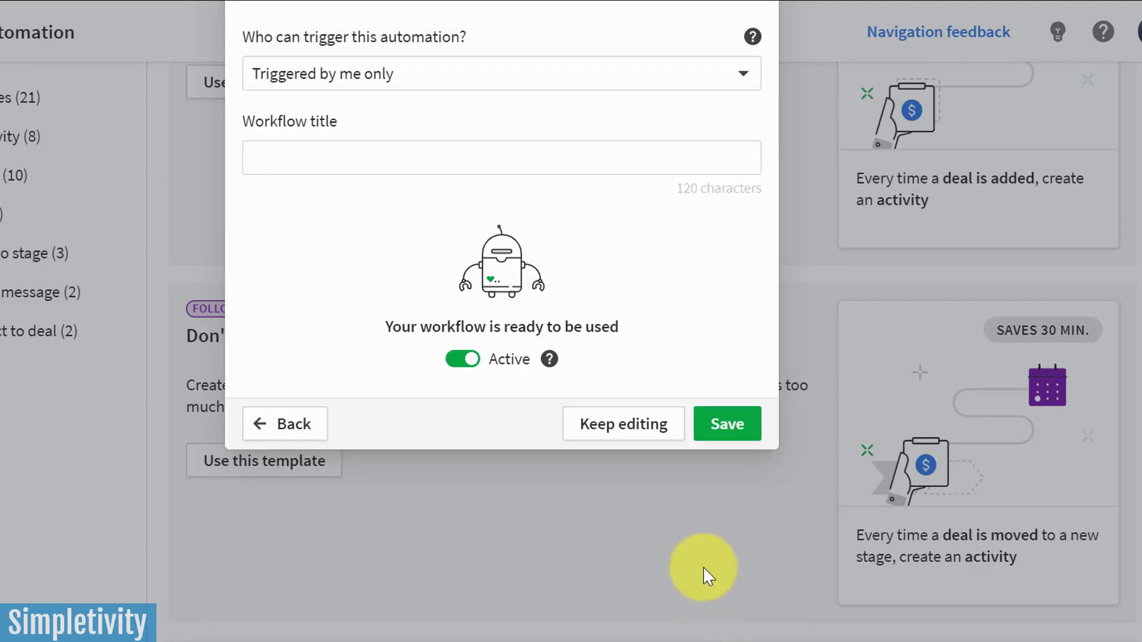
Step: Title the workflow 'Follow up with proposal' and save it as active
{"action": "left_click", "coordinate": [318, 155]}
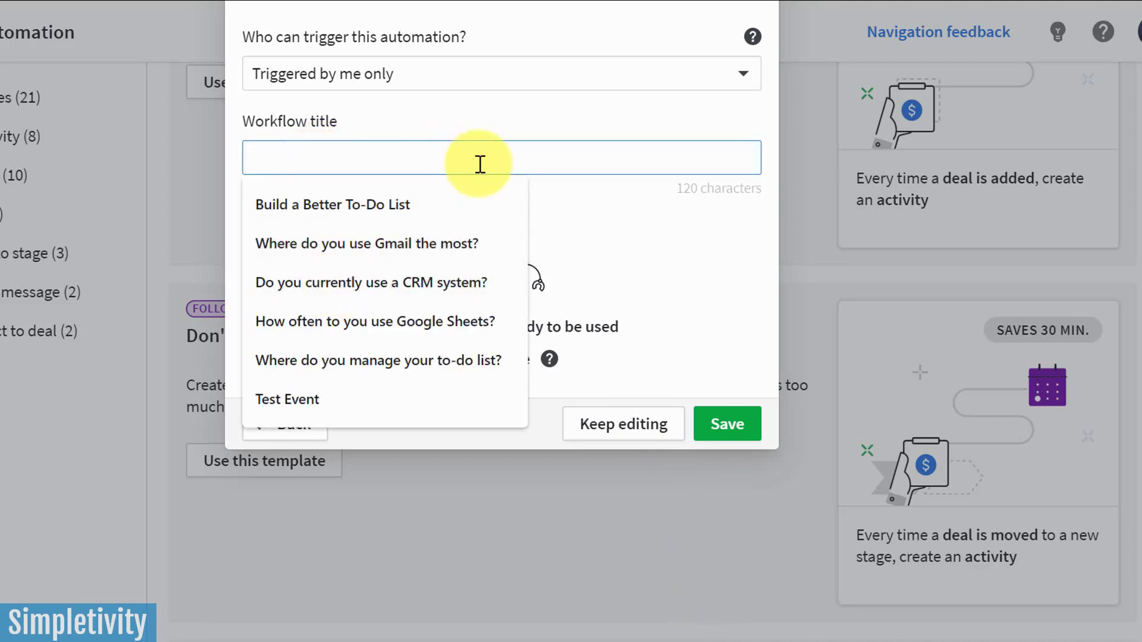
{"action": "type", "text": "Follow up with proposal"}
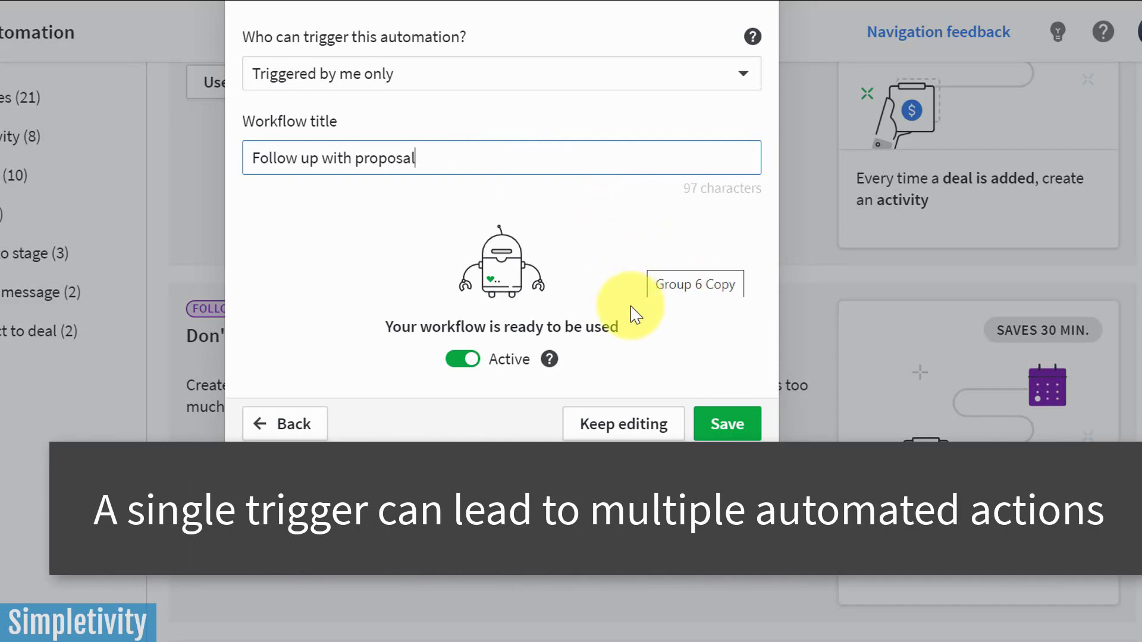
{"action": "left_click", "coordinate": [728, 426]}
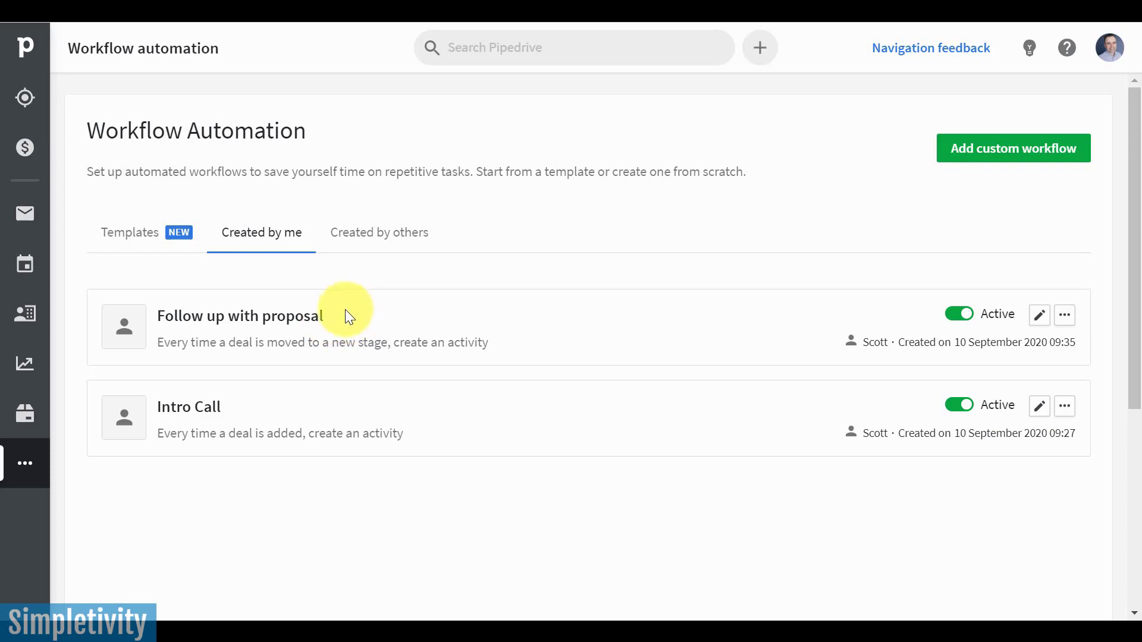
Step: Move the George Foreman deal to Proposal Made, check its follow-up call, and open it
{"action": "left_click", "coordinate": [25, 47]}
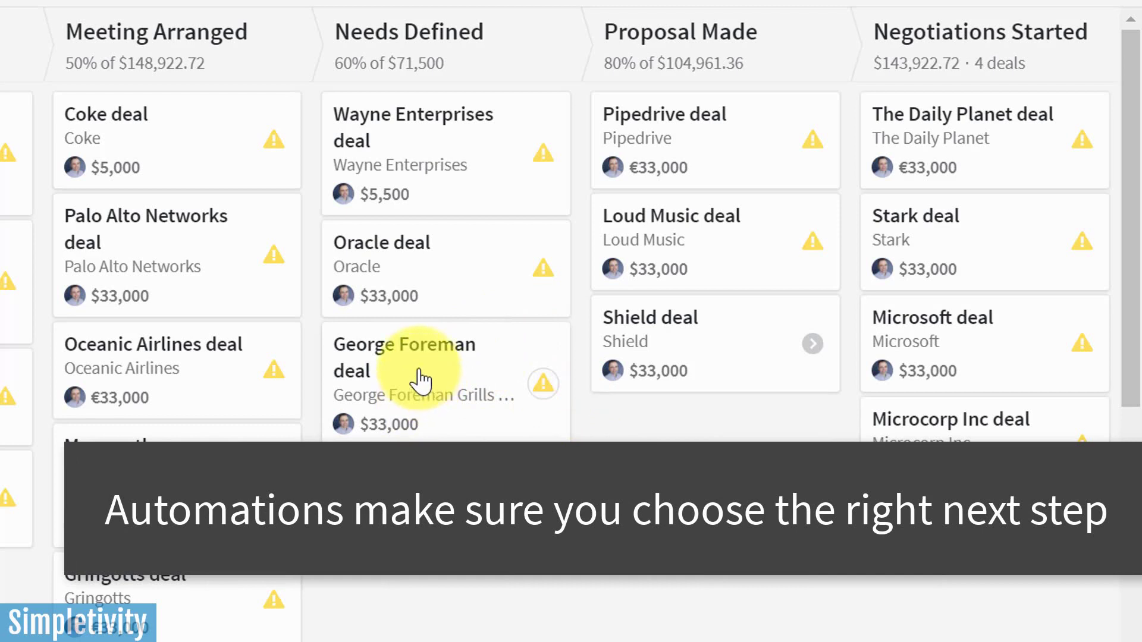
{"action": "left_click_drag", "start_coordinate": [422, 380], "coordinate": [635, 423]}
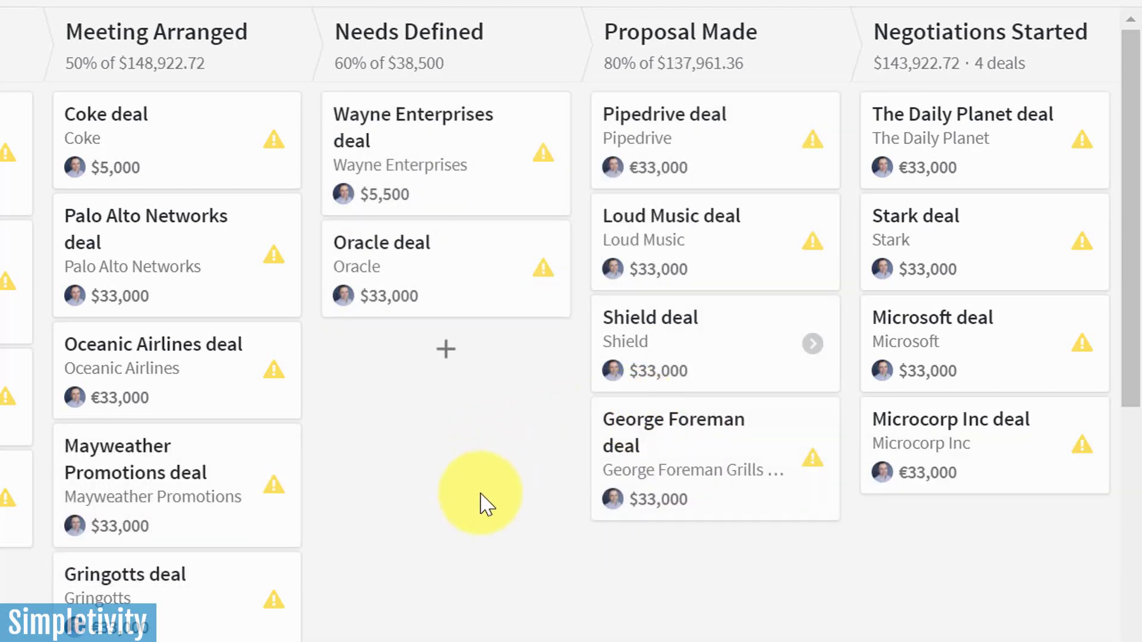
{"action": "left_click", "coordinate": [813, 461]}
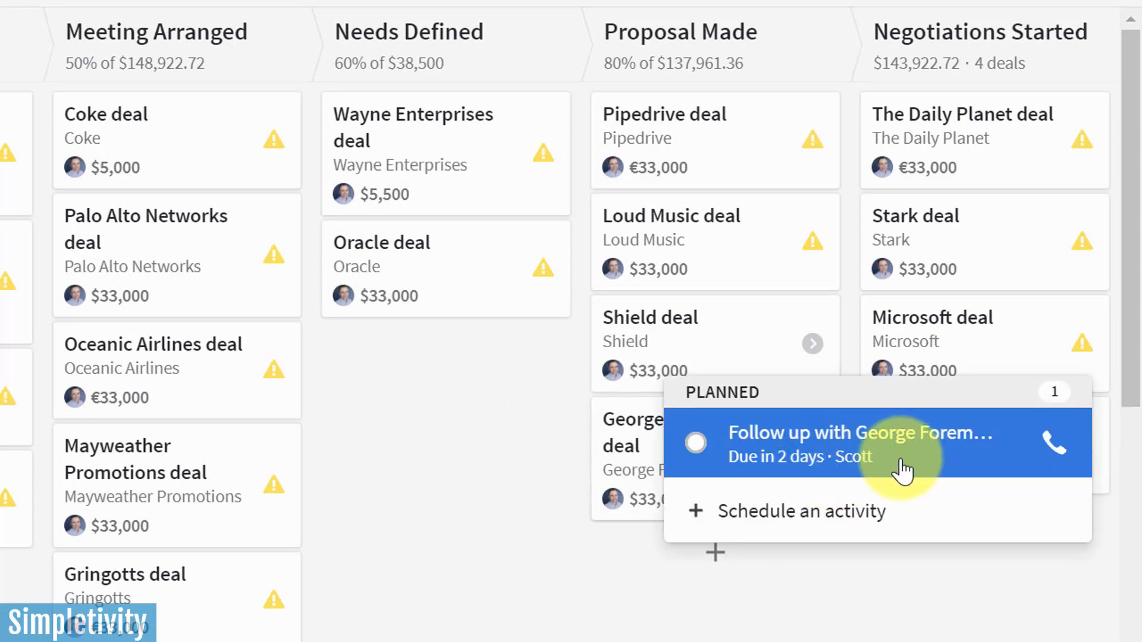
{"action": "left_click", "coordinate": [510, 495]}
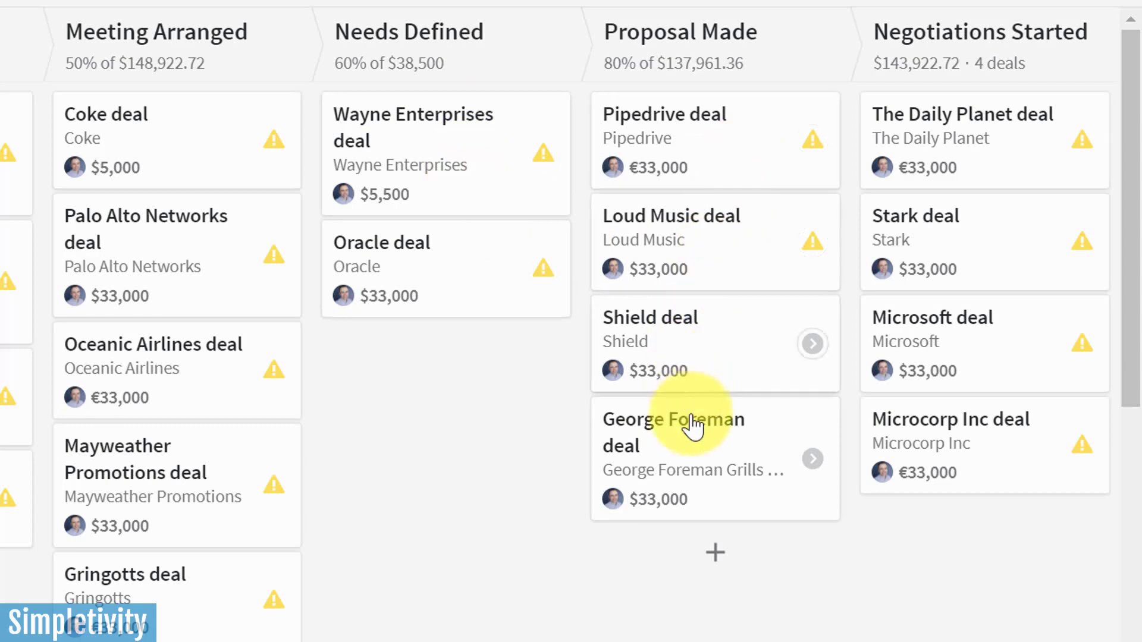
{"action": "left_click", "coordinate": [693, 446]}
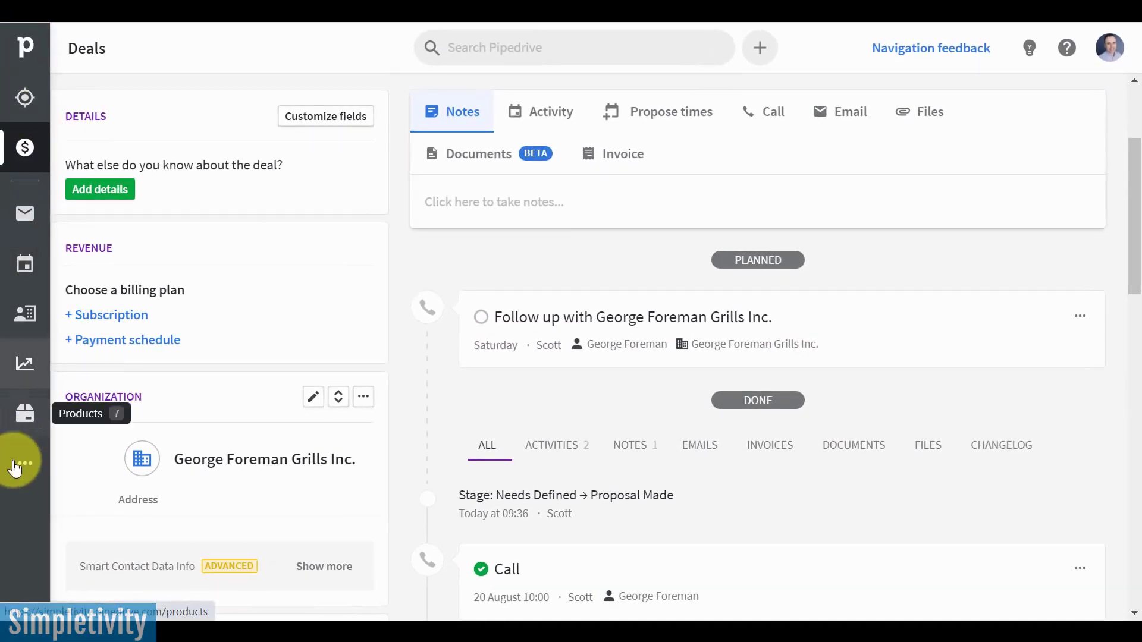
Step: Reopen Workflow automation and list all 21 templates
{"action": "left_click", "coordinate": [24, 464]}
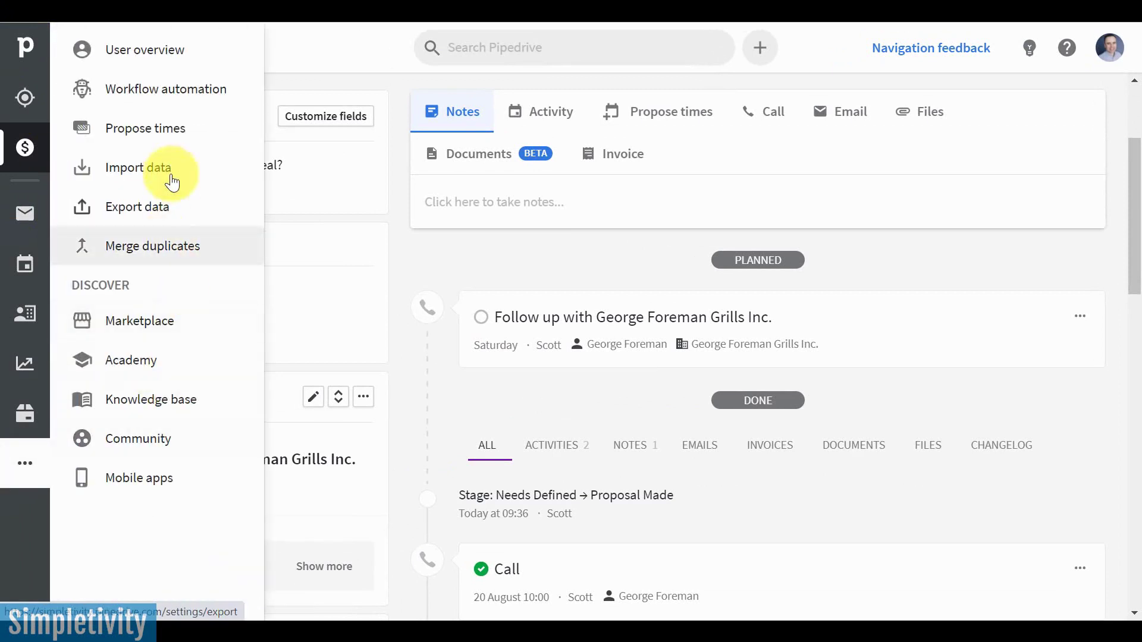
{"action": "left_click", "coordinate": [161, 88]}
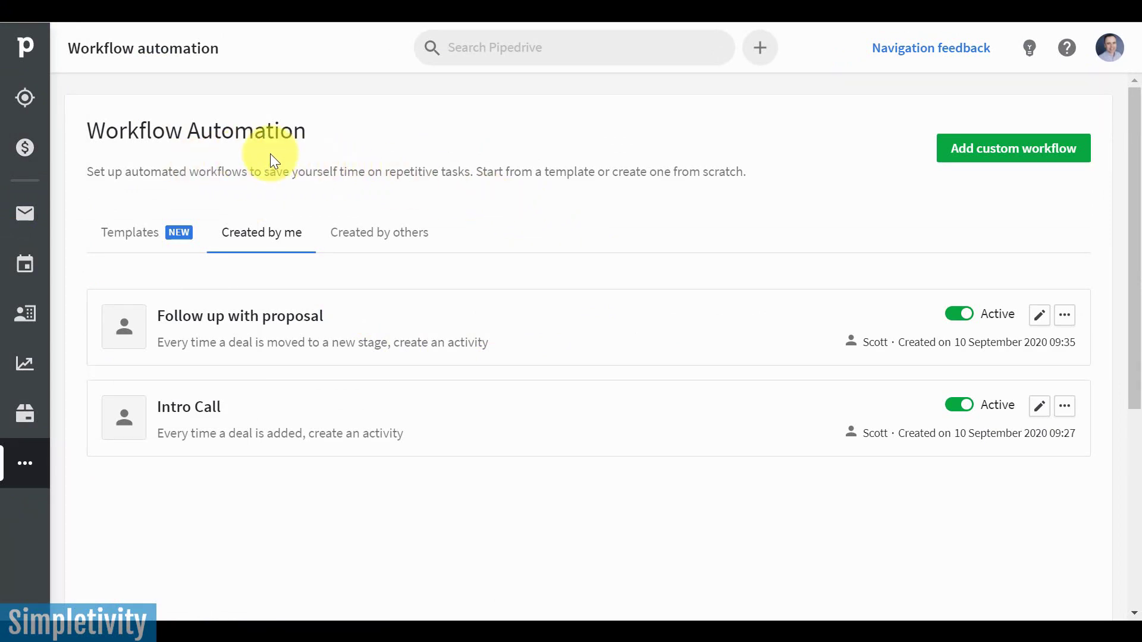
{"action": "left_click", "coordinate": [132, 234]}
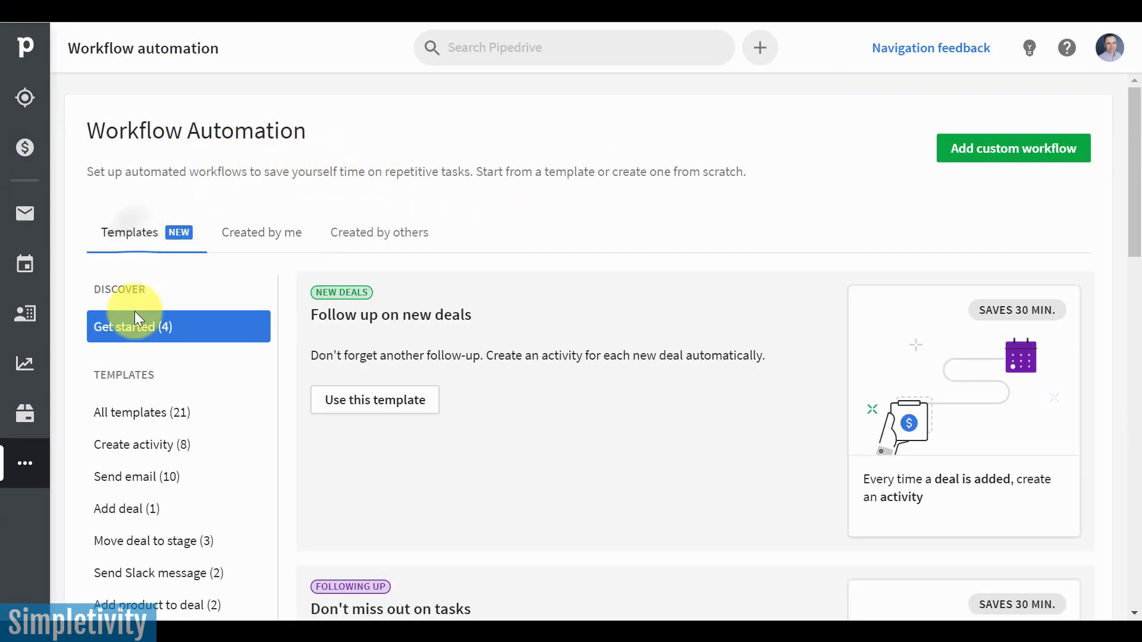
{"action": "left_click", "coordinate": [89, 413]}
{"action": "scroll", "coordinate": [638, 331], "scroll_direction": "down", "scroll_amount": 3}
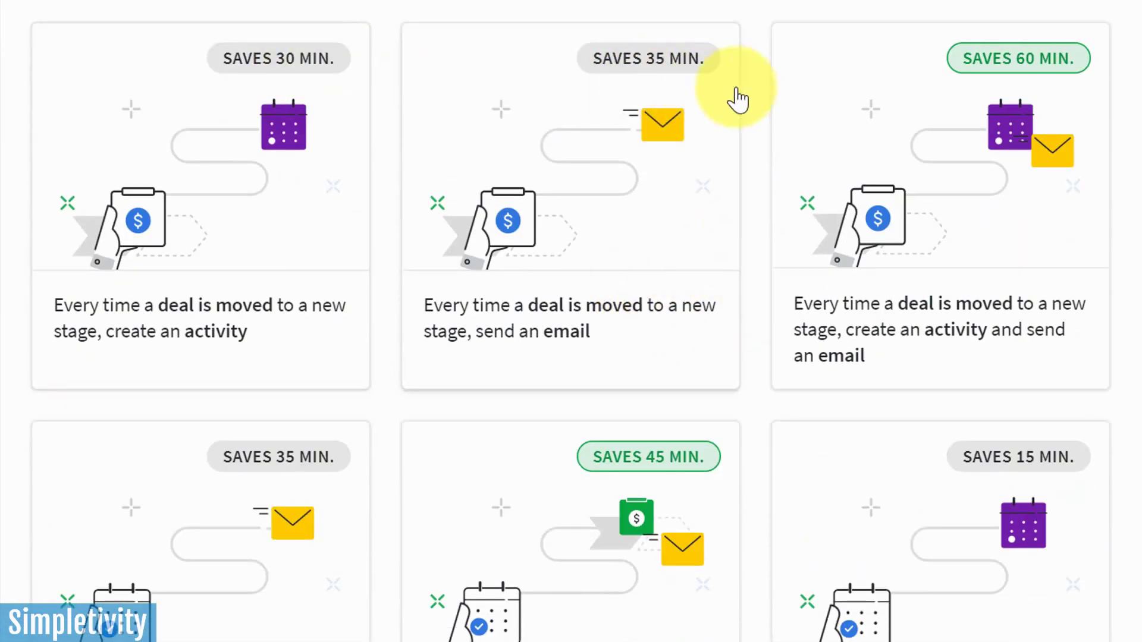
{"action": "scroll", "coordinate": [767, 134], "scroll_direction": "down", "scroll_amount": 3}
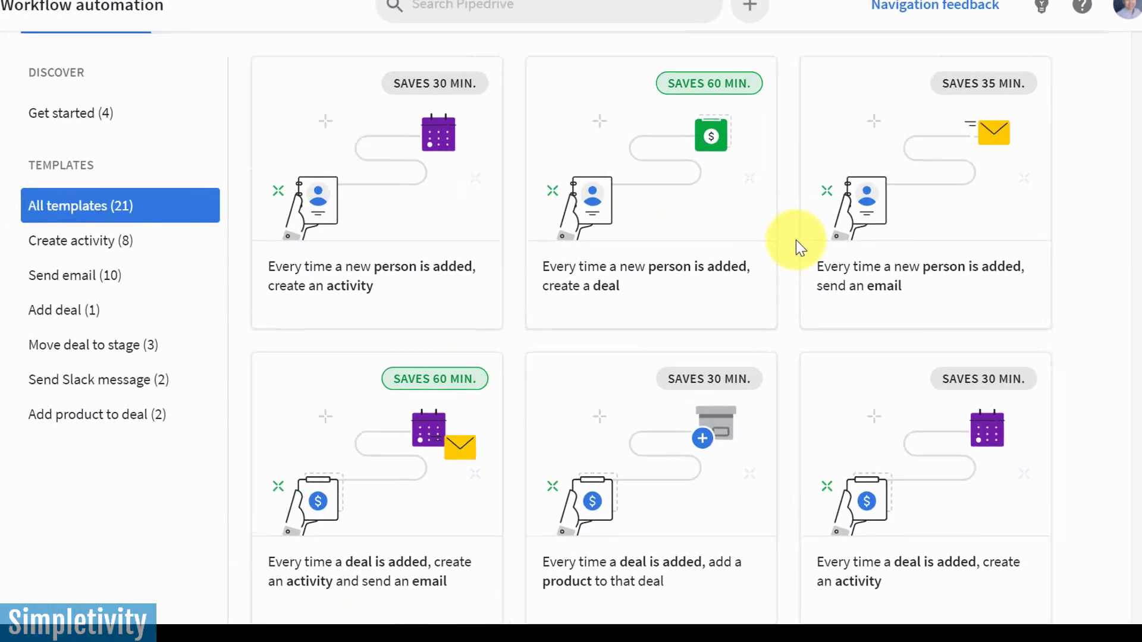